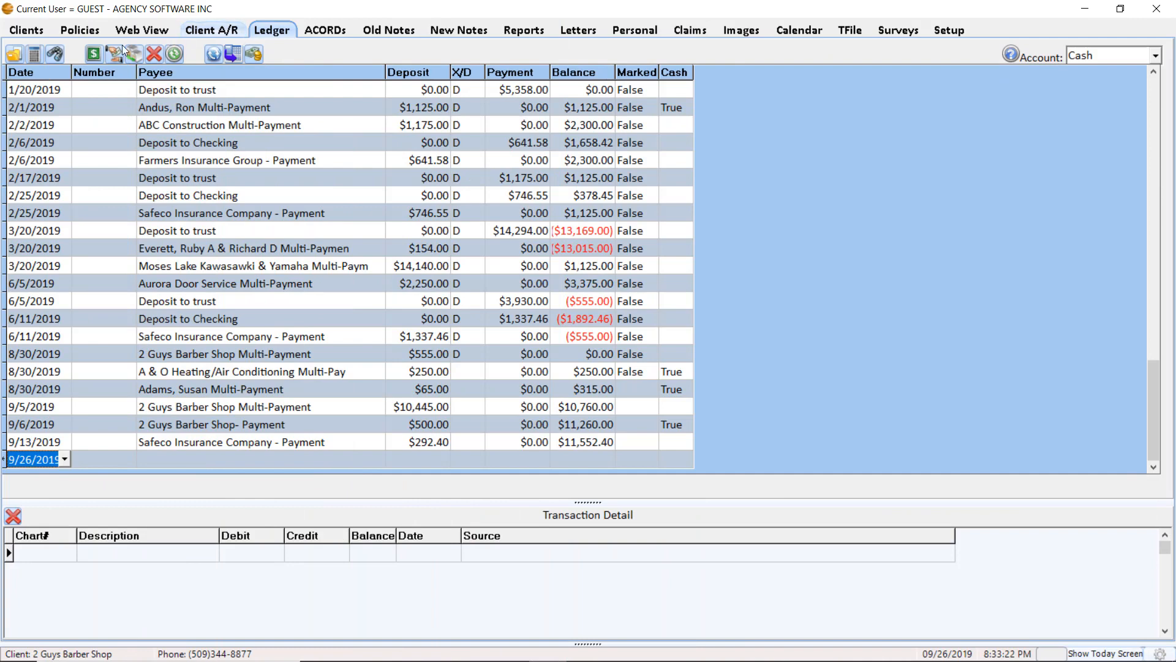
# Open the Payables from the ledger and show the Company A/P items for USF&G A/P
pyautogui.click(114, 55)
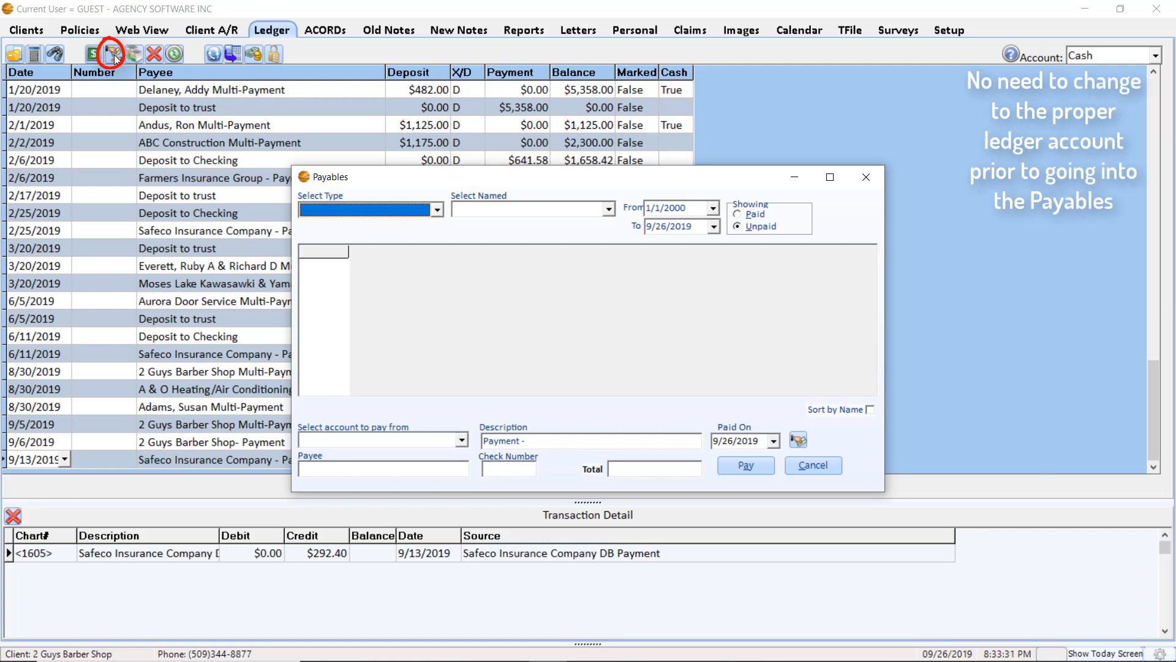
pyautogui.click(367, 210)
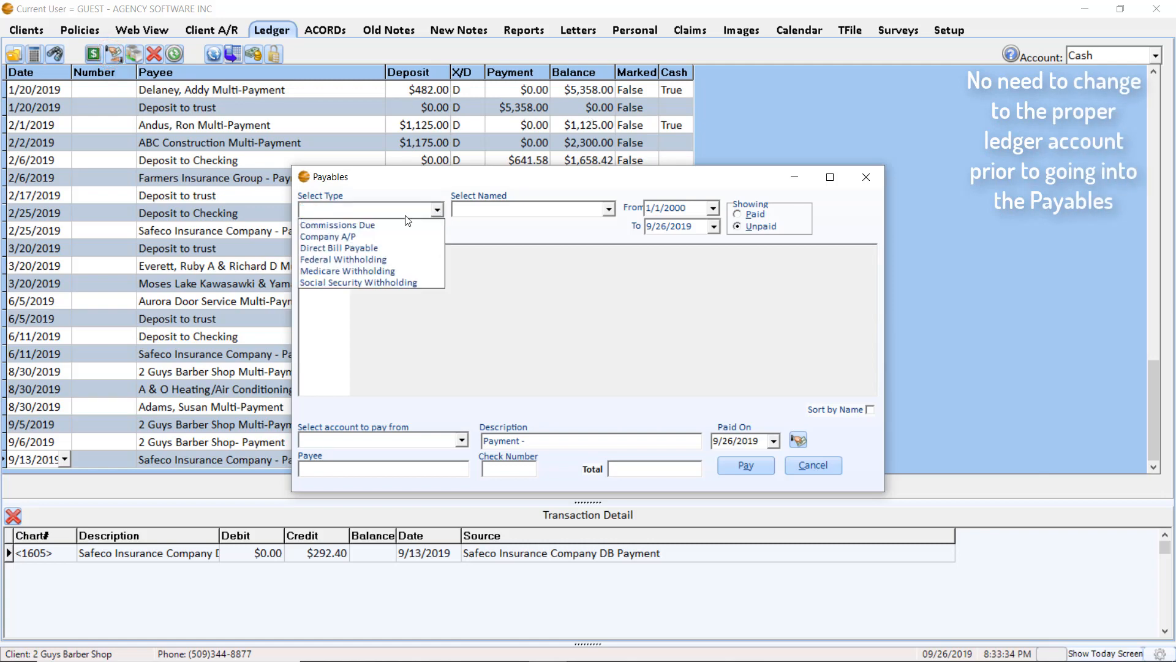
pyautogui.click(366, 236)
pyautogui.click(609, 209)
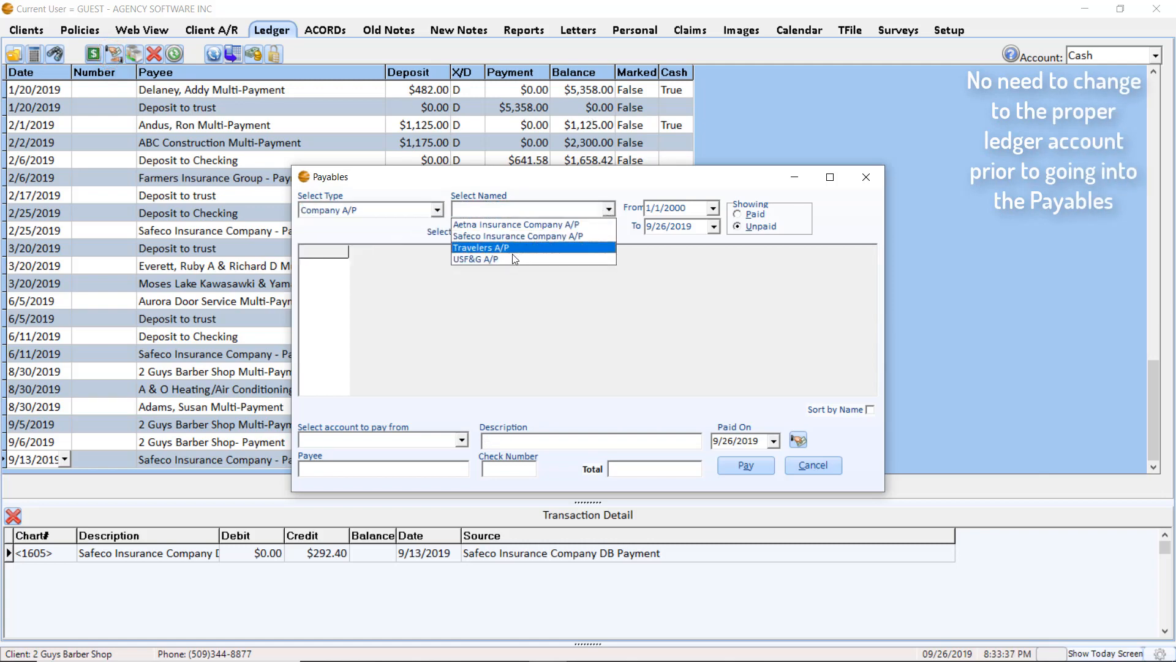
pyautogui.click(511, 256)
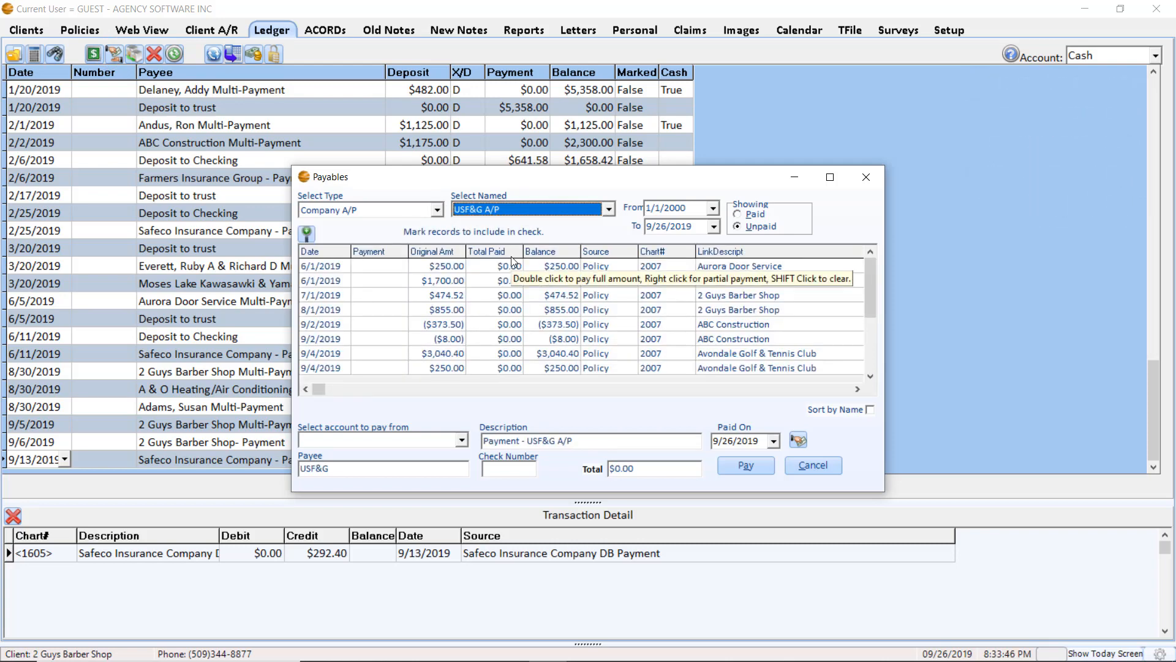
# Widen the Payables window and extend the date range's end date to 10/1/2019
pyautogui.moveTo(885, 340); pyautogui.dragTo(1095, 361)
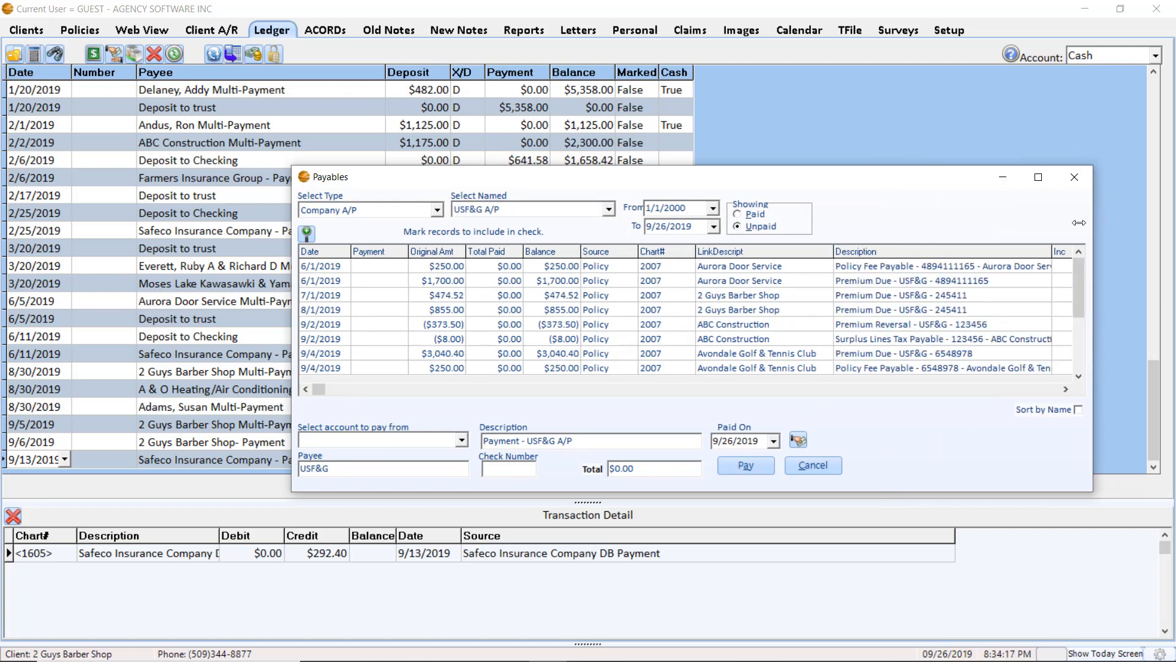
pyautogui.moveTo(1079, 223); pyautogui.dragTo(1018, 228)
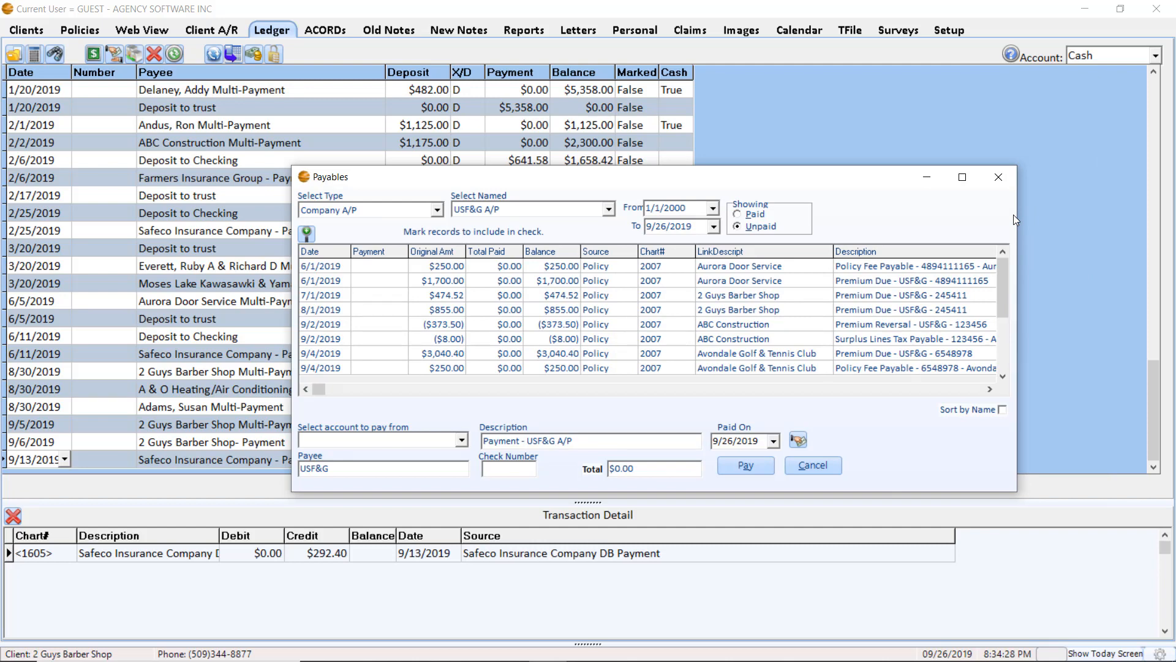
pyautogui.click(714, 226)
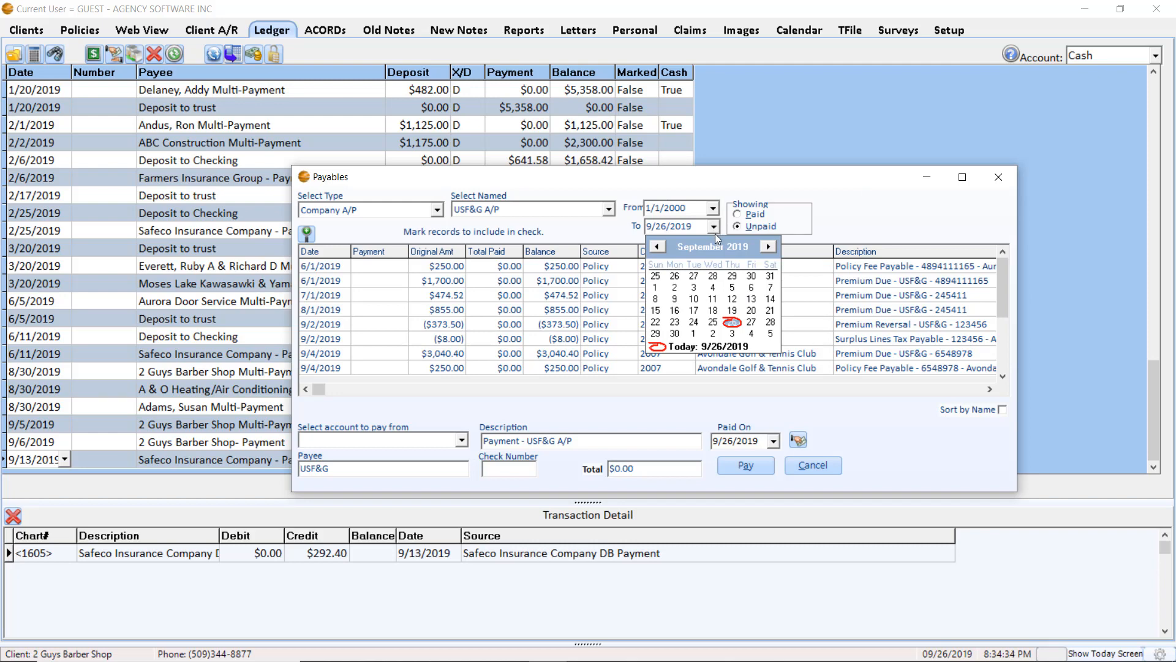
pyautogui.click(693, 335)
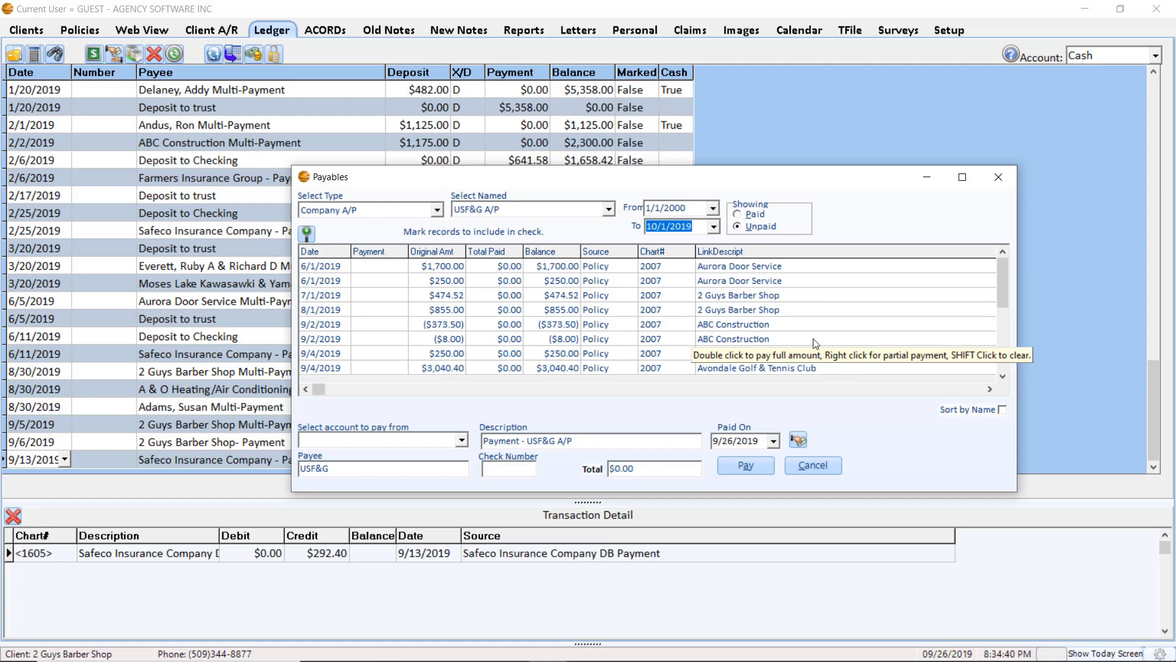
pyautogui.click(1001, 366)
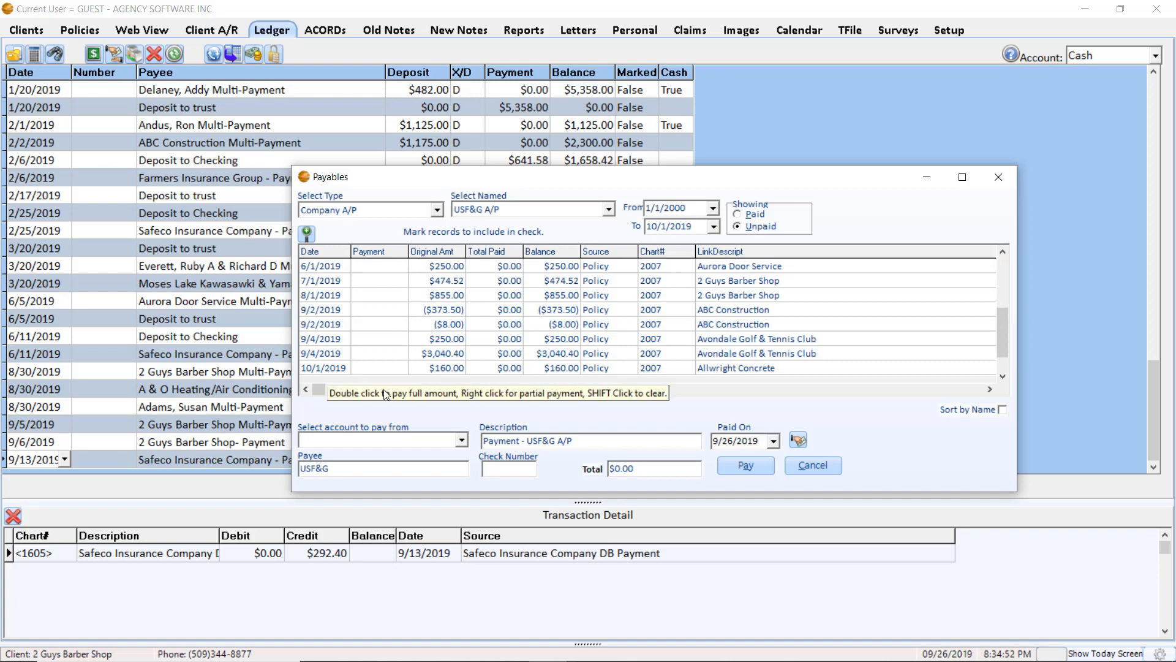
# Sort the payables by name and maximize the window with a narrower LinkDescript column to review the three Allwright Concrete items
pyautogui.click(1002, 410)
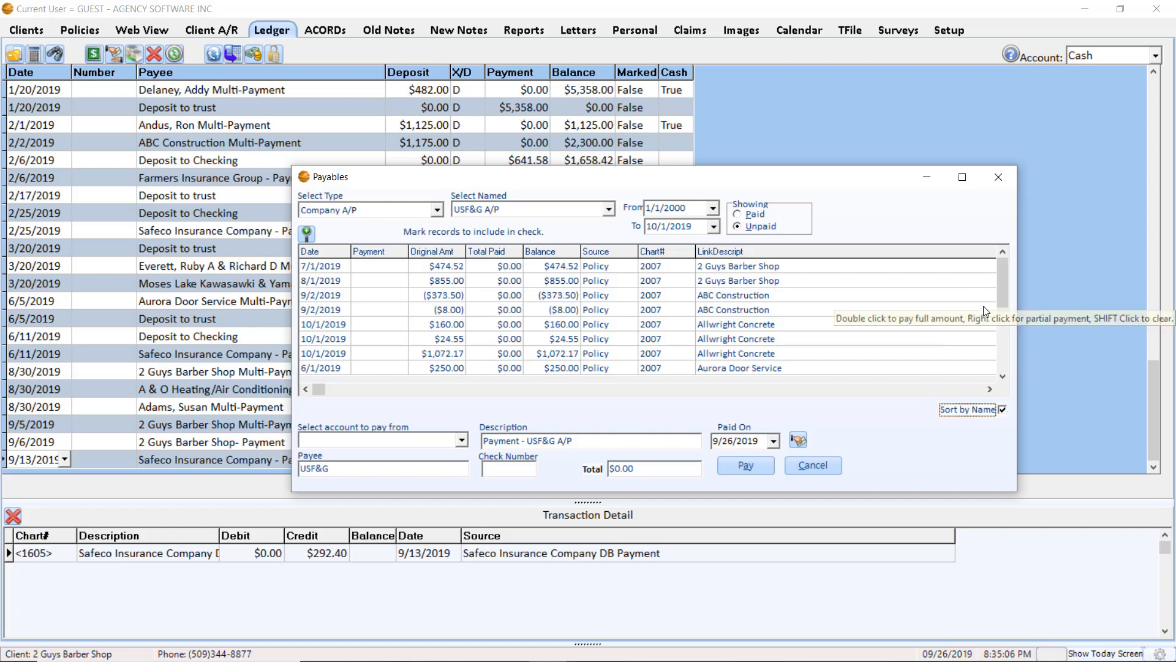
pyautogui.click(963, 178)
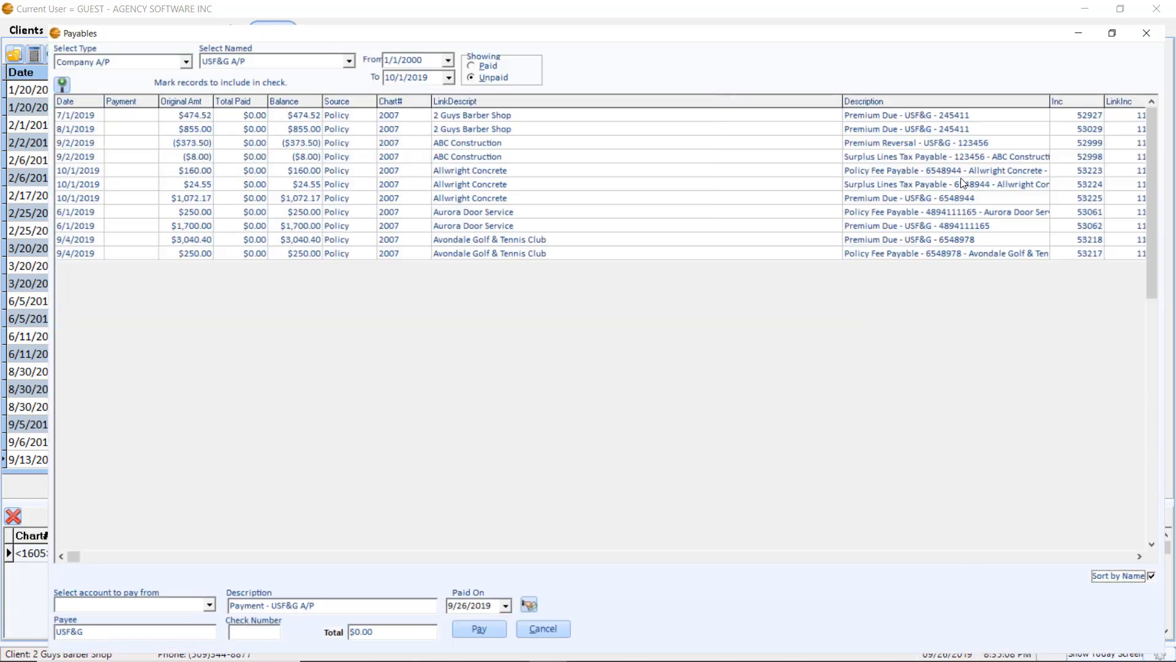
pyautogui.moveTo(836, 80); pyautogui.dragTo(574, 81)
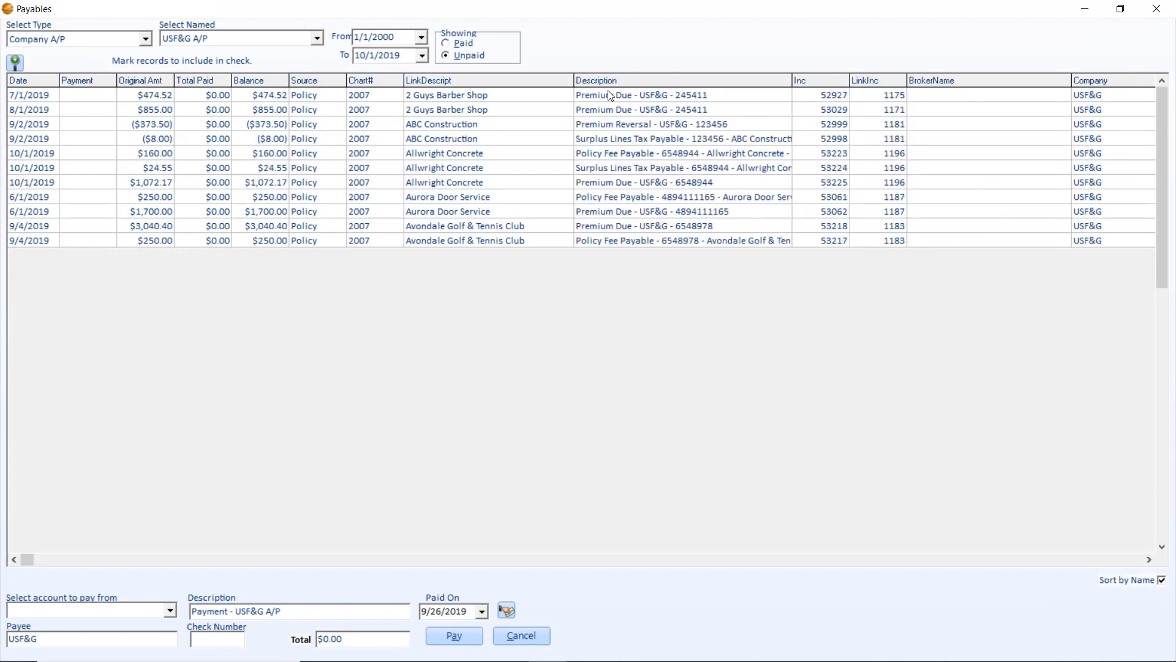
pyautogui.click(596, 182)
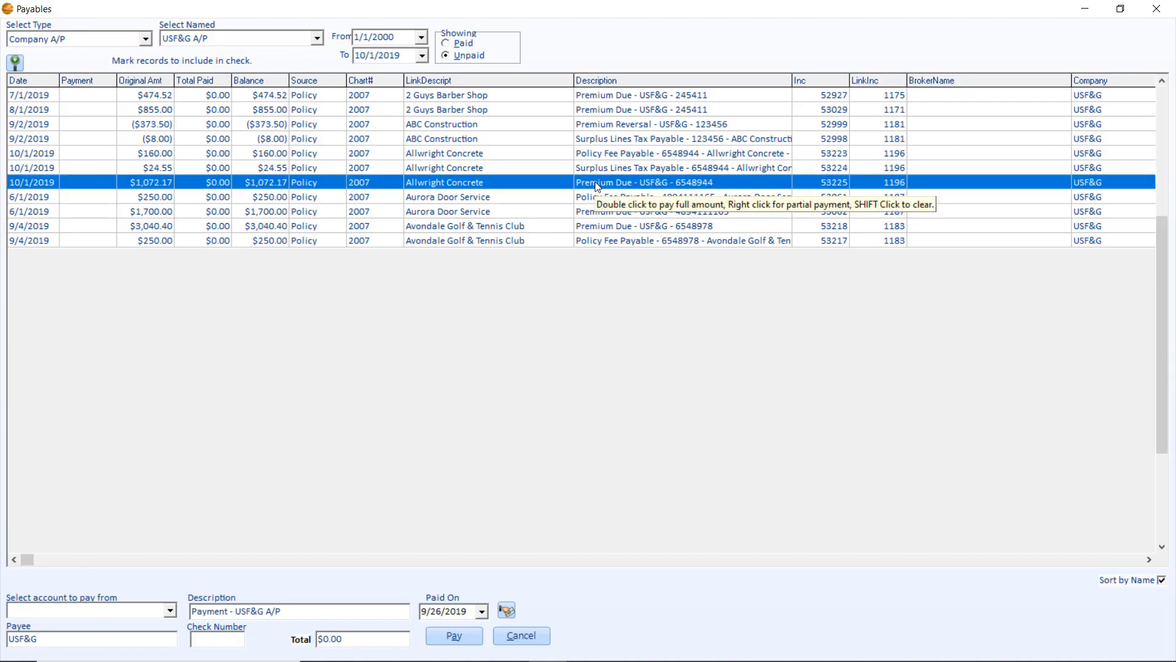
pyautogui.click(597, 168)
pyautogui.click(597, 157)
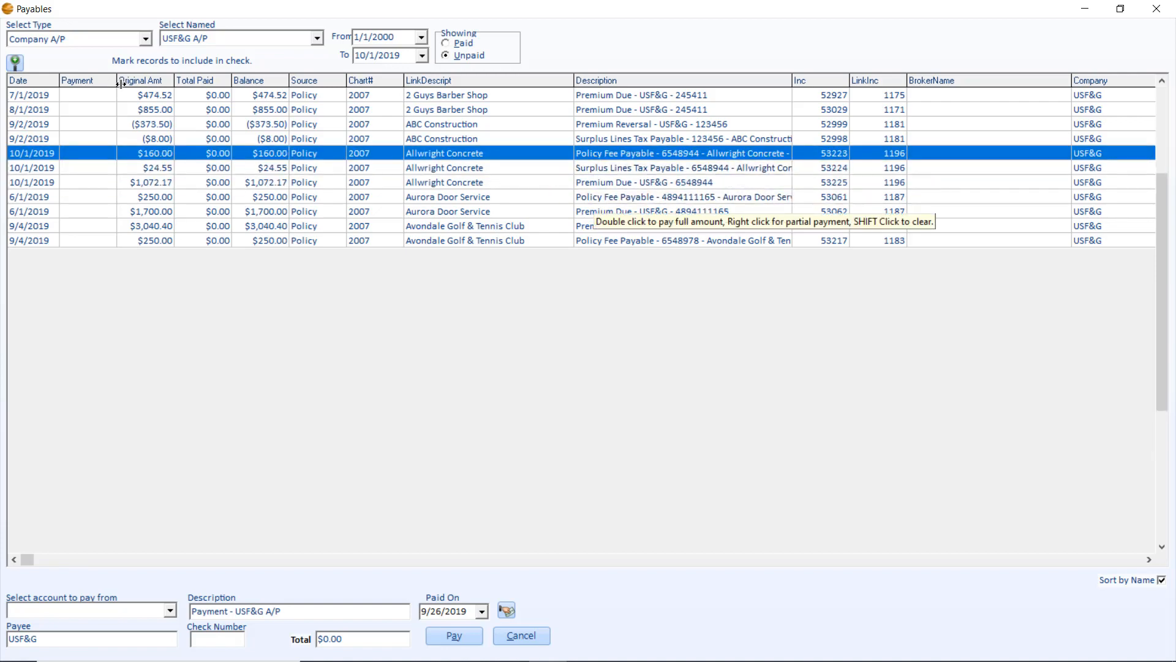
# Mark the 7/1/2019 2 Guys Barber Shop item for full payment and check the payment total
pyautogui.doubleClick(141, 96)
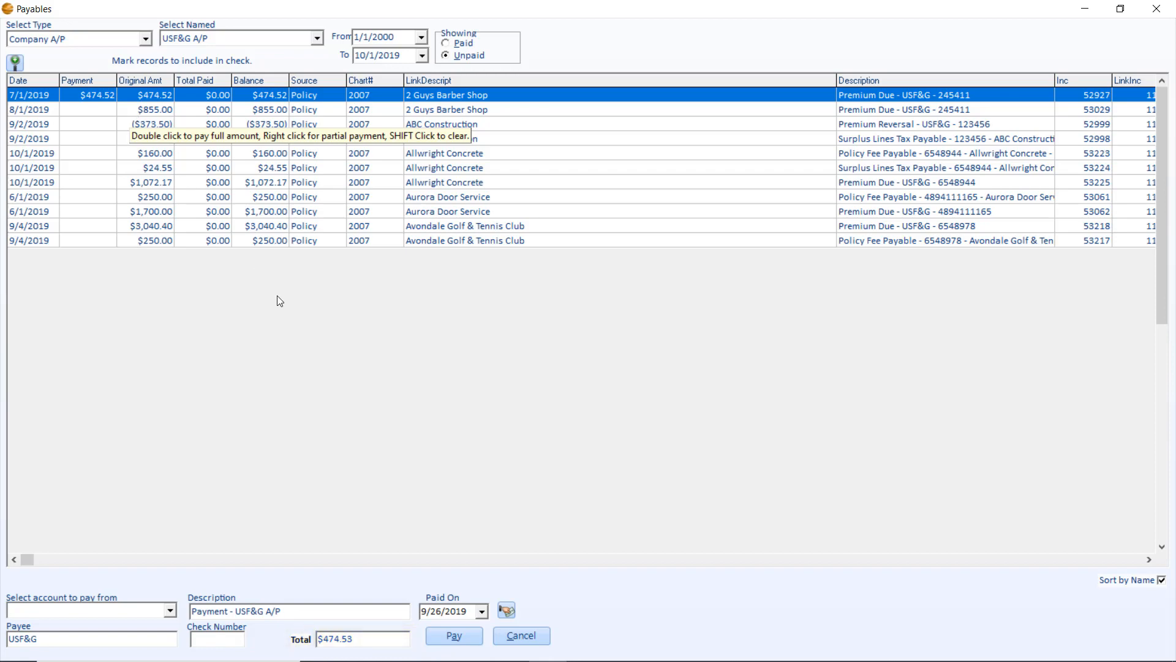
pyautogui.moveTo(369, 638); pyautogui.dragTo(282, 634)
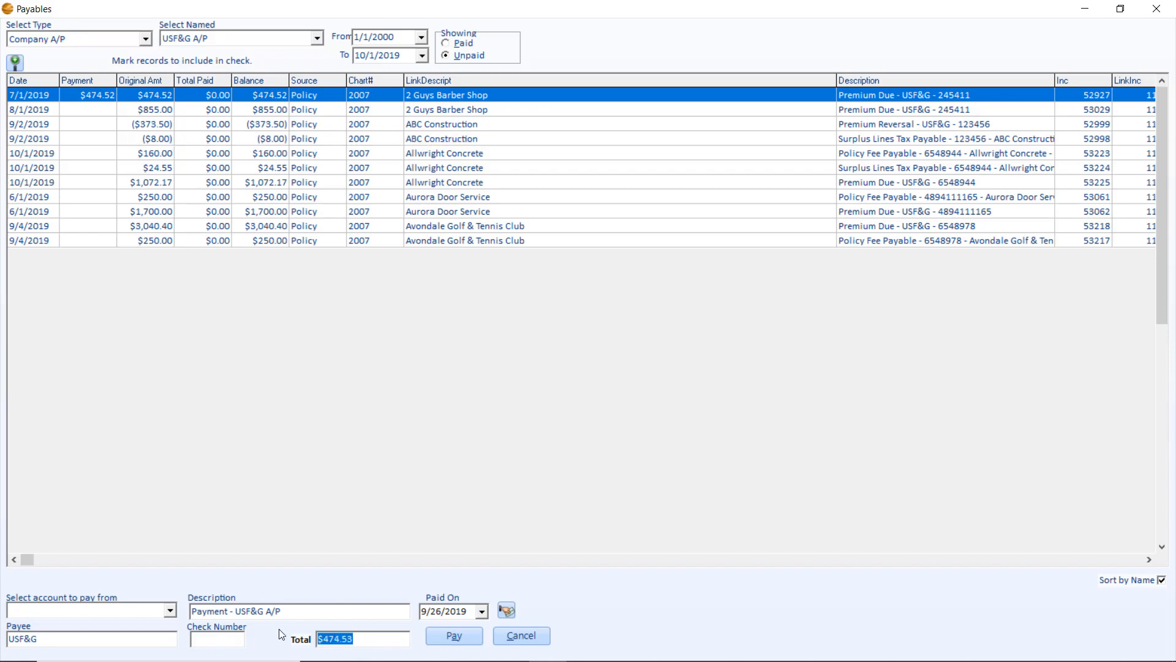
# Enter a partial payment of $200 for the 8/1/2019 2 Guys Barber Shop item
pyautogui.rightClick(138, 109)
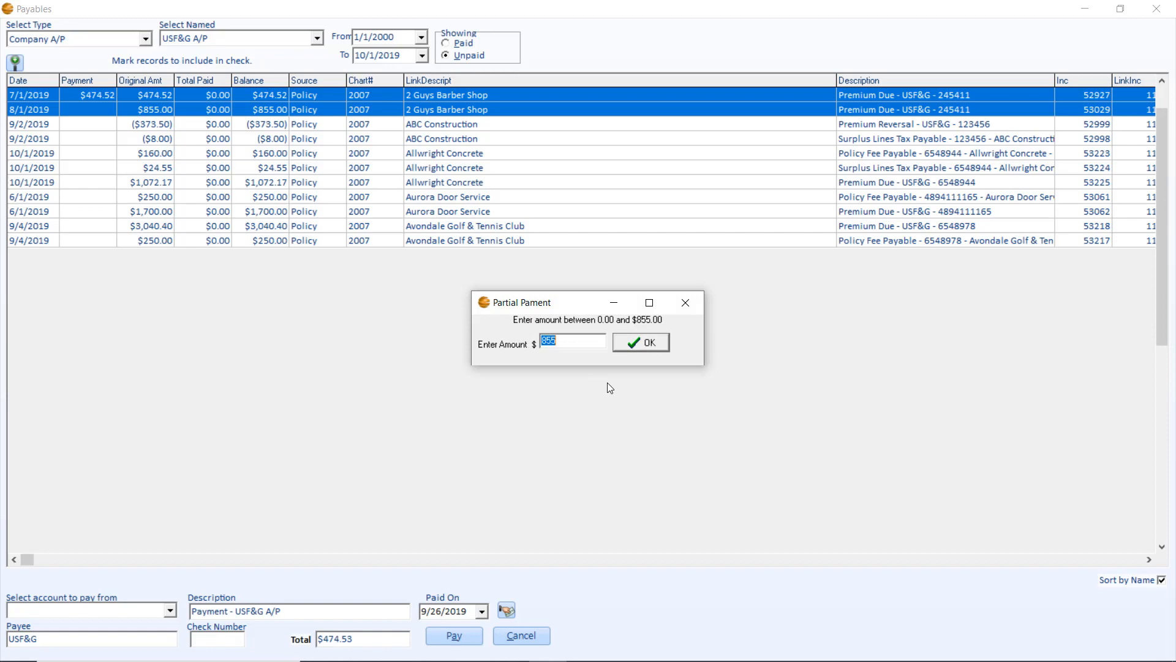
pyautogui.write('200')
pyautogui.click(638, 348)
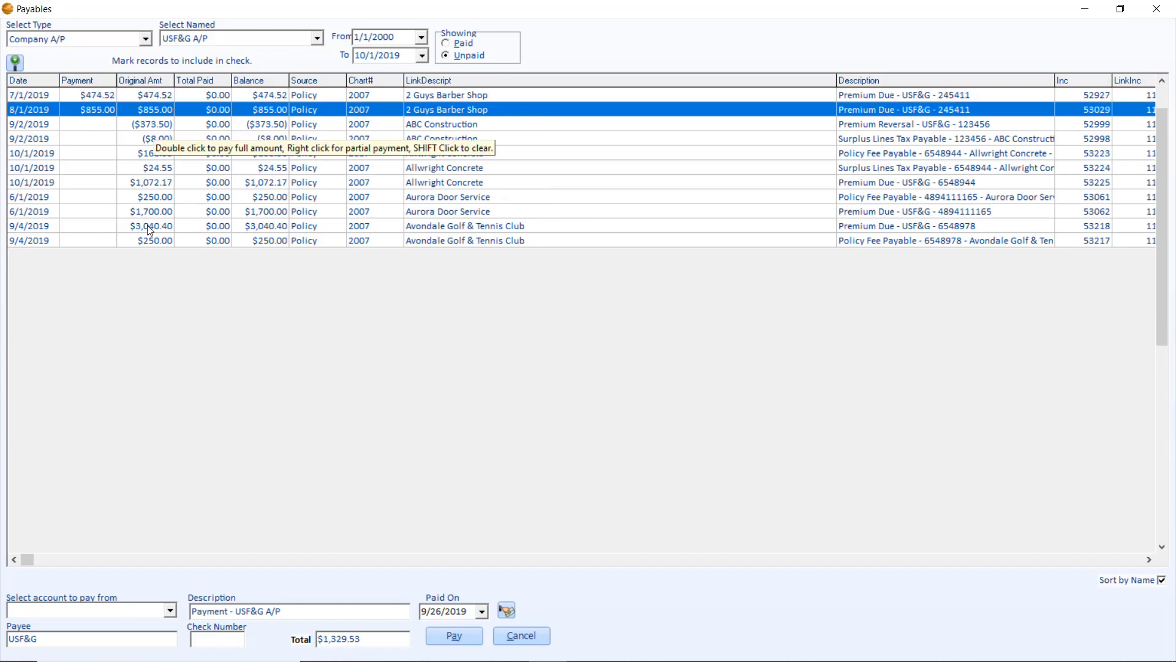
# Set the agency percentage of premium to 15 in the Avondale Golf & Tennis Club premium item's policy detail and regenerate its accounting
pyautogui.click(147, 226)
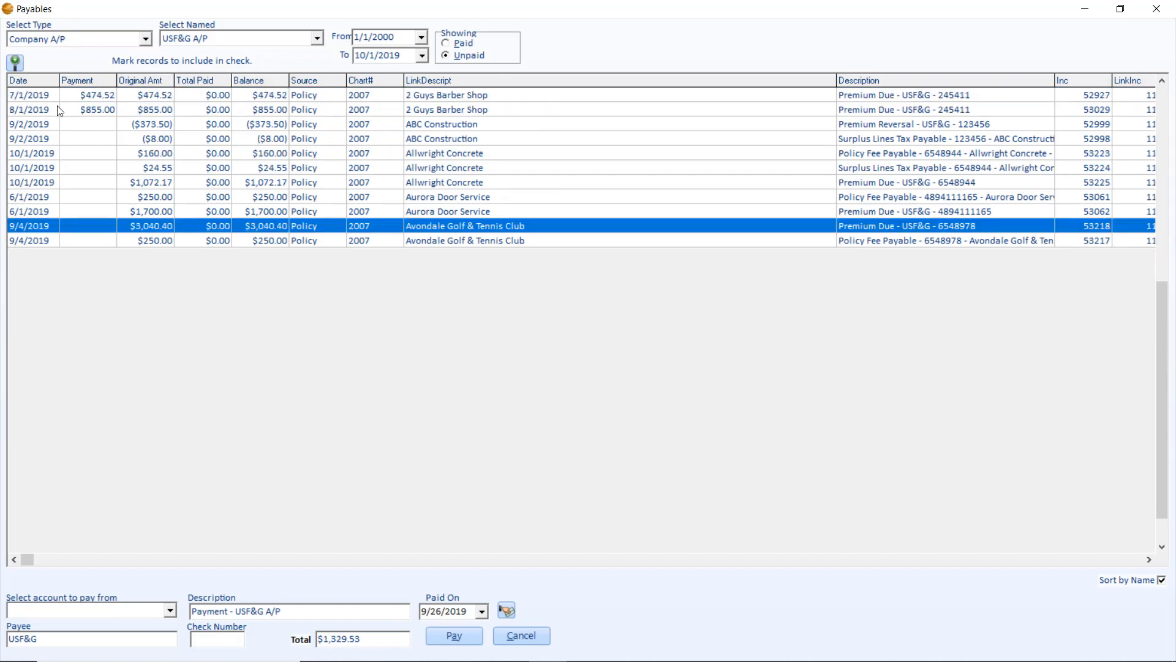
pyautogui.click(11, 65)
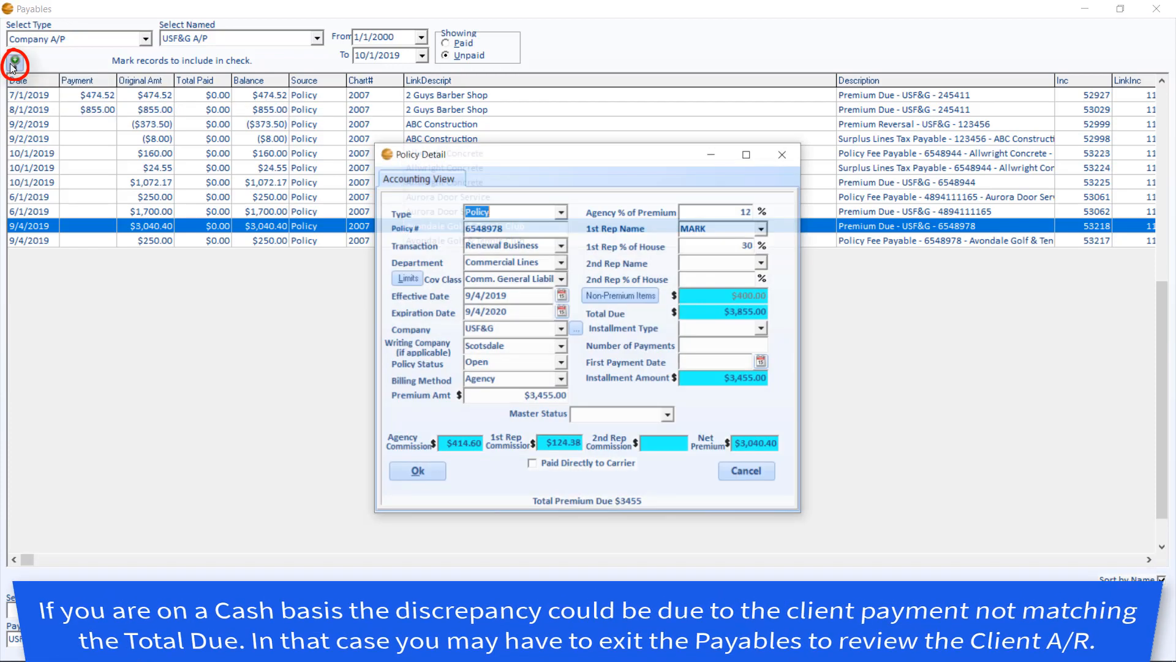
pyautogui.click(718, 211)
pyautogui.doubleClick(674, 211)
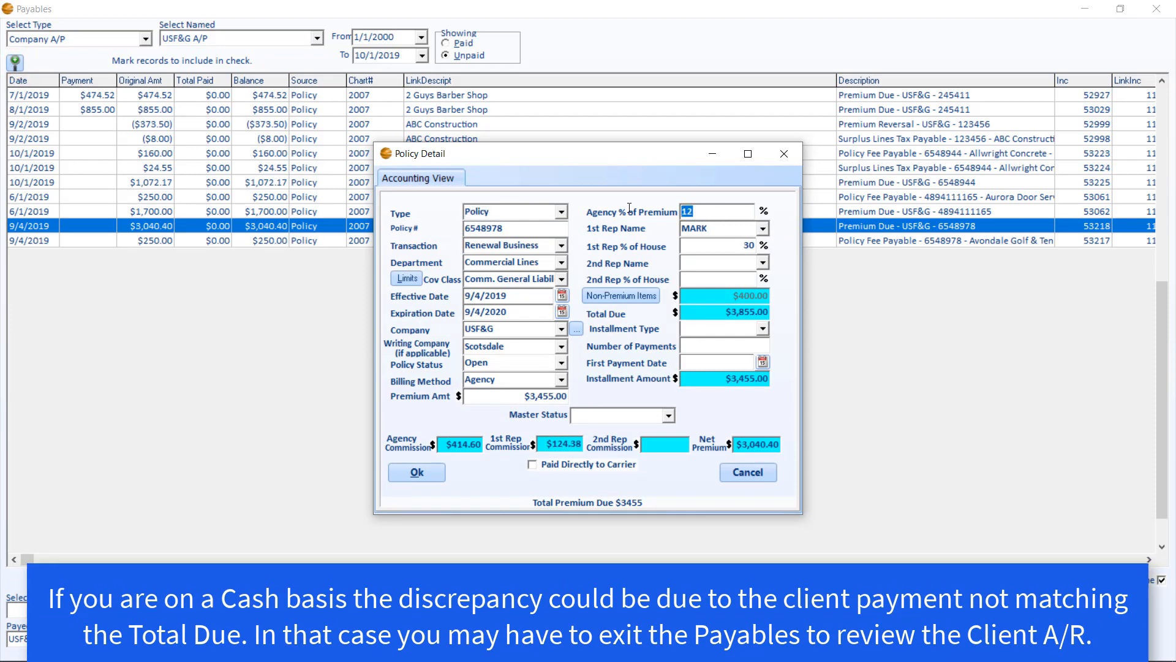
pyautogui.write('15')
pyautogui.press('Tab')
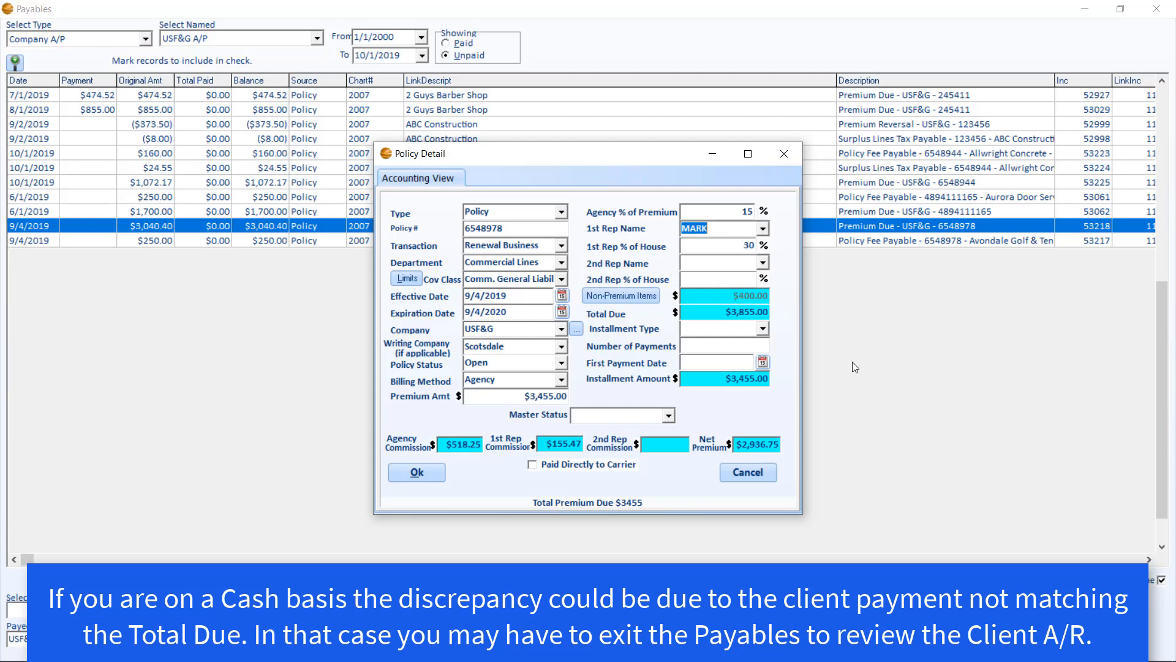
pyautogui.click(418, 469)
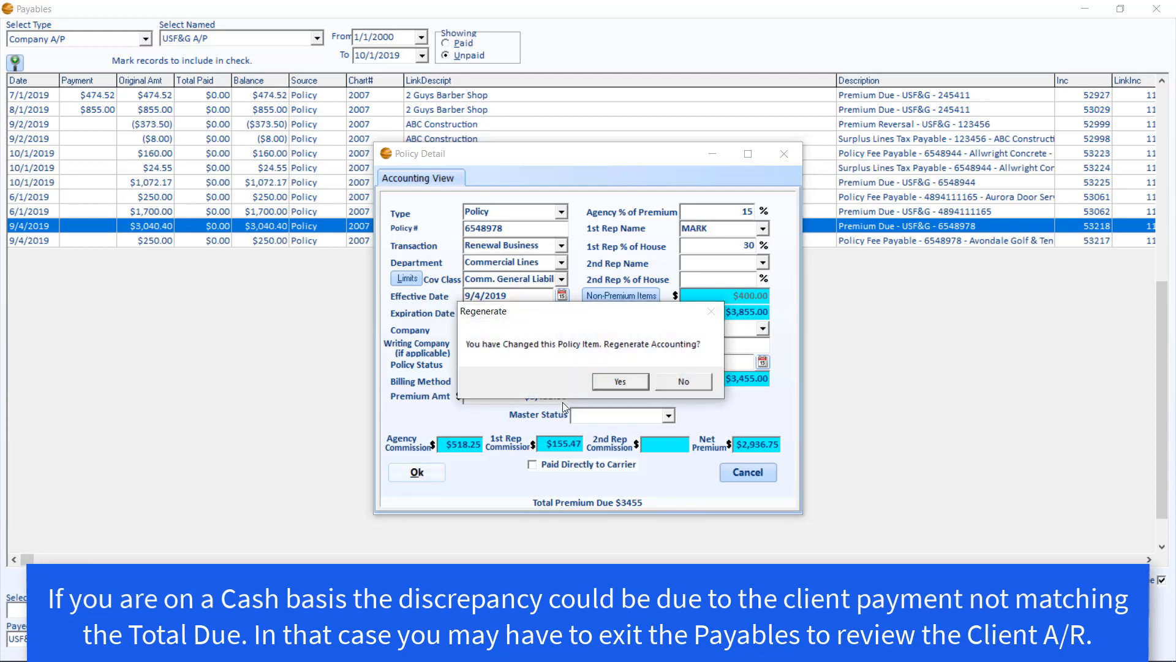
pyautogui.click(615, 386)
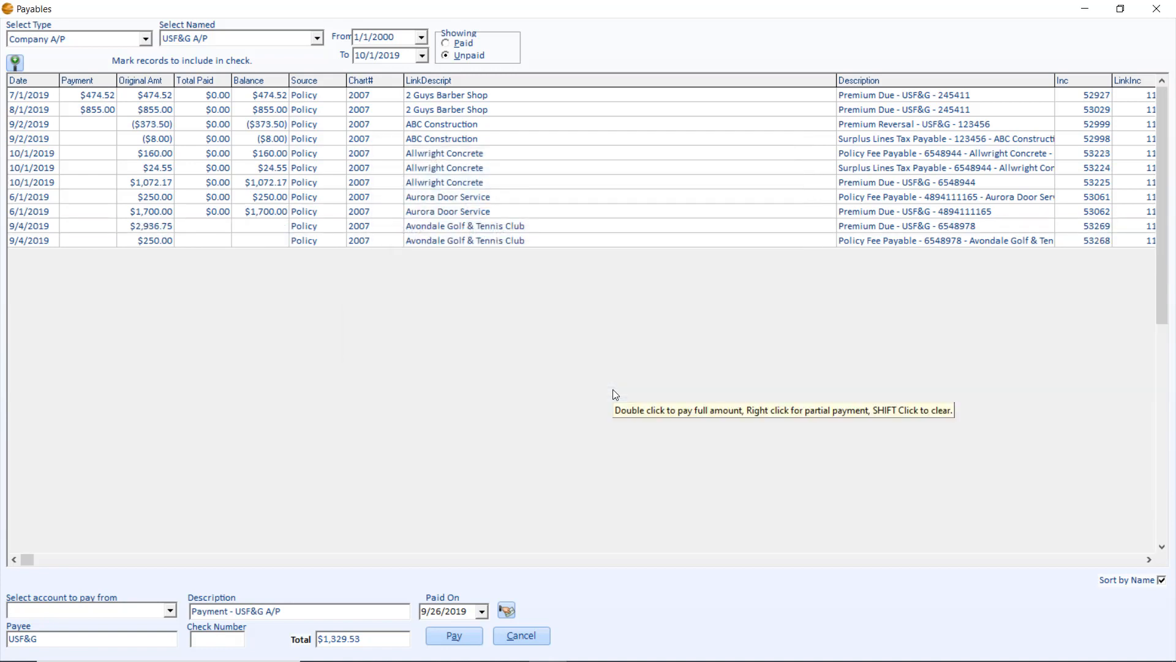
# Mark both Avondale Golf & Tennis Club items for full payment and use Pay All so everything except the Allwright Concrete items is marked
pyautogui.doubleClick(87, 227)
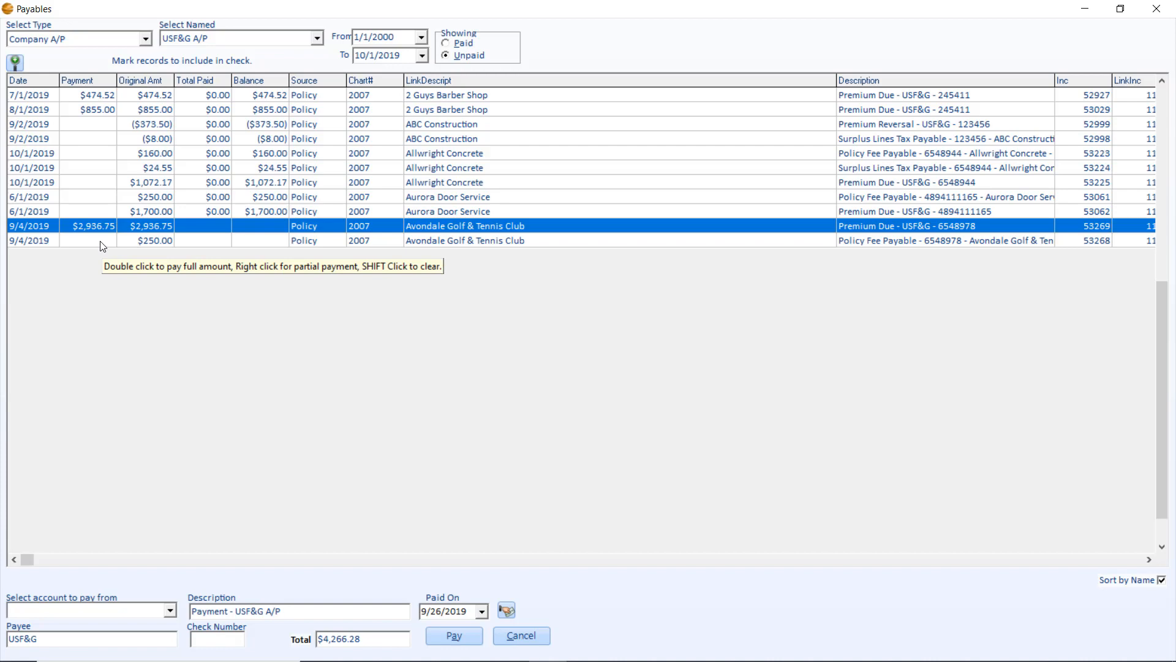
pyautogui.doubleClick(102, 244)
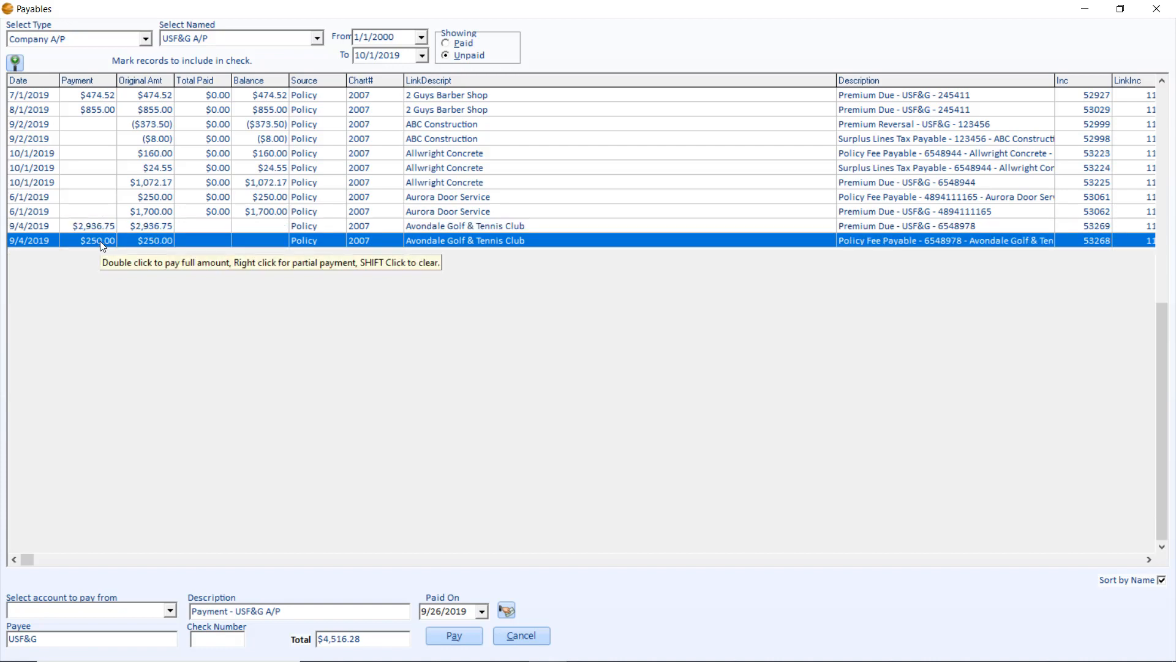
pyautogui.click(506, 610)
pyautogui.click(507, 613)
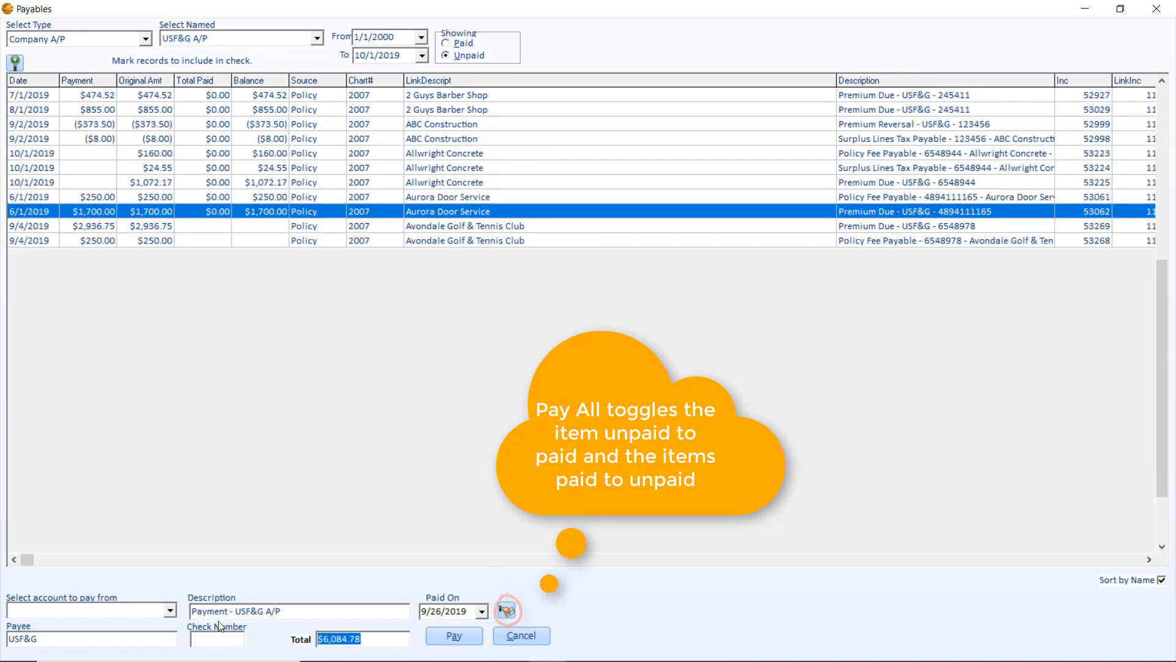
# Choose the trust account to pay from and set the payment description to "August A/C Statement"
pyautogui.click(170, 611)
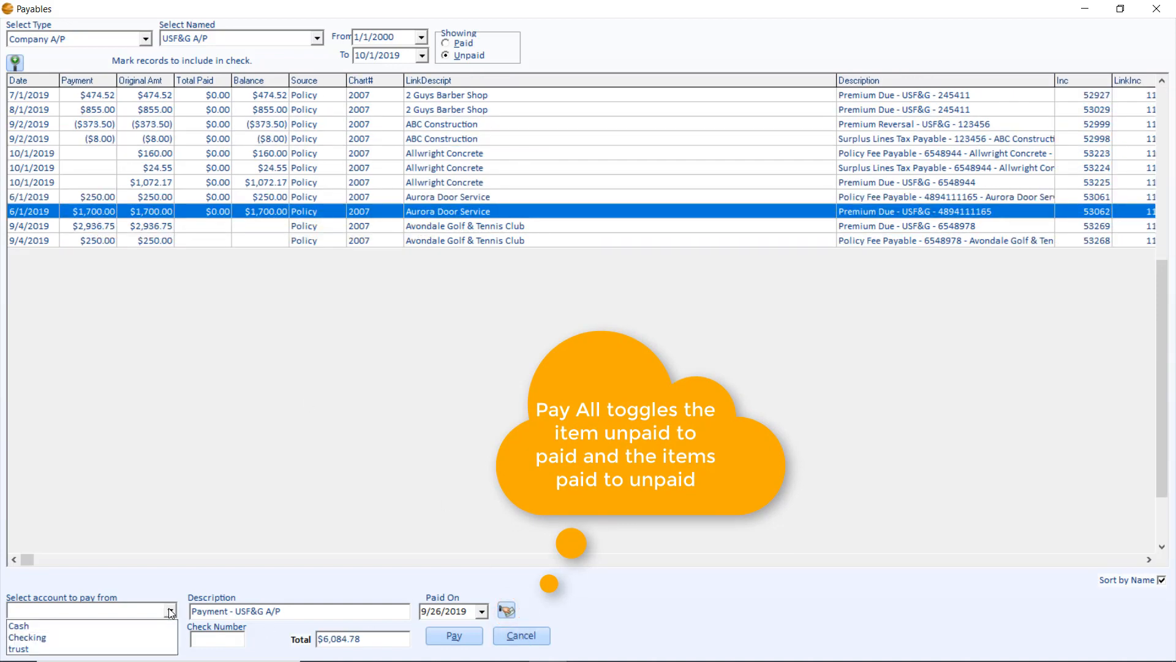
pyautogui.click(67, 649)
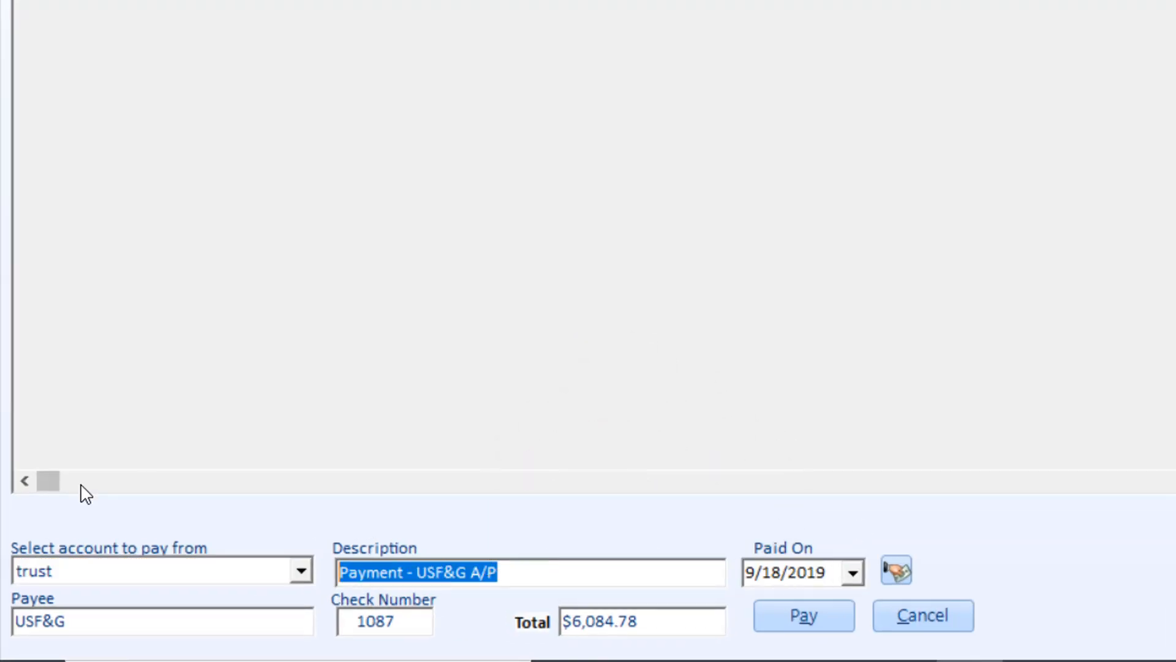
pyautogui.write('August A/C Statement')
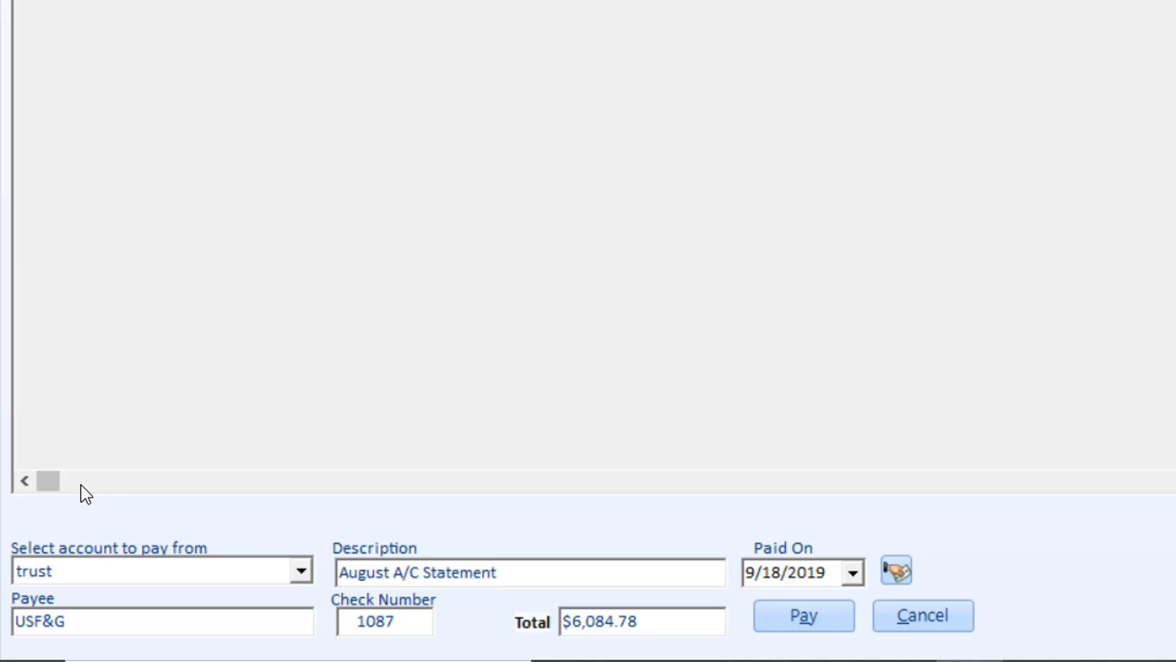
# Review the check number and the USF&G payee, and finalize the payment of the marked items
pyautogui.doubleClick(389, 621)
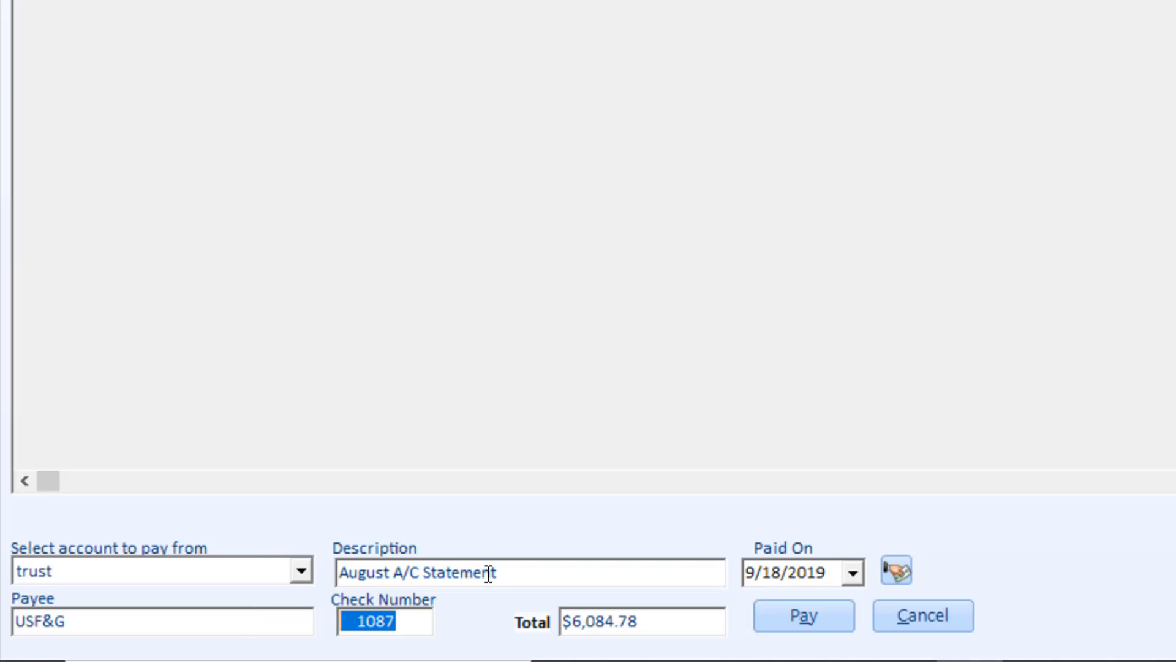
pyautogui.click(111, 620)
pyautogui.doubleClick(41, 620)
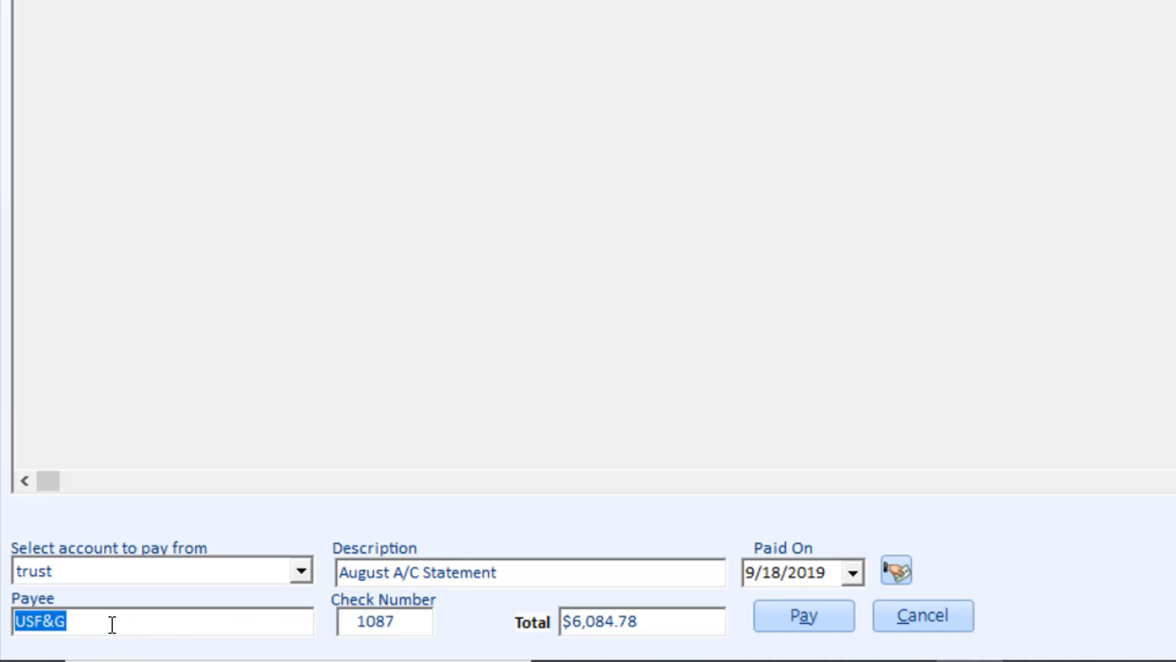
pyautogui.click(112, 623)
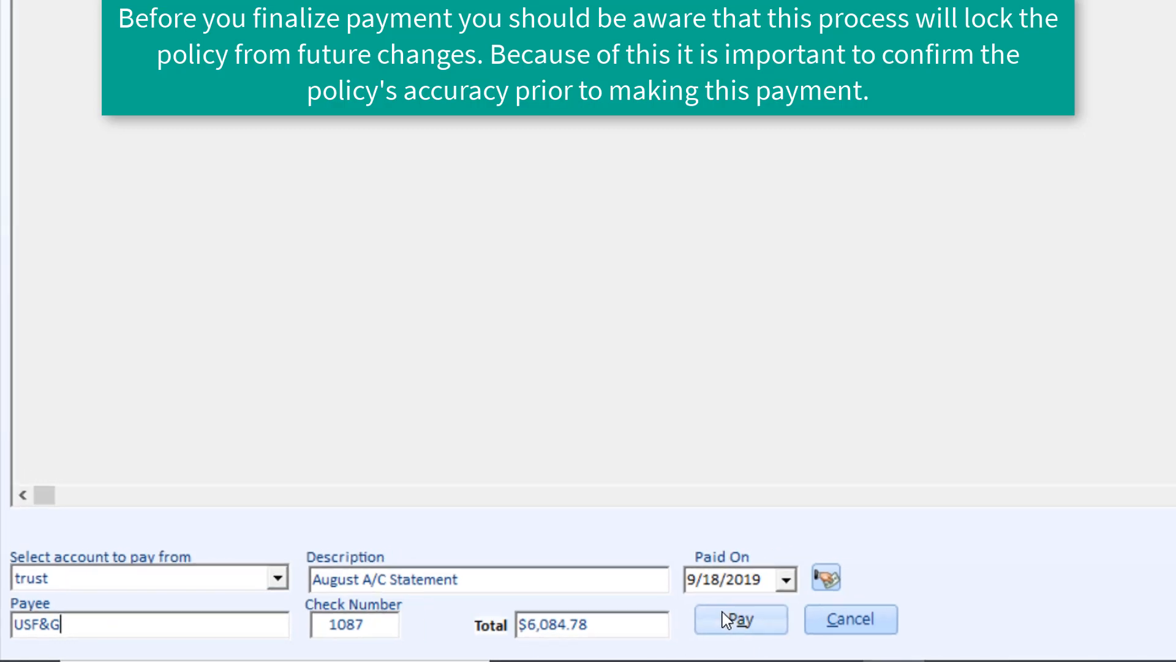
pyautogui.click(723, 614)
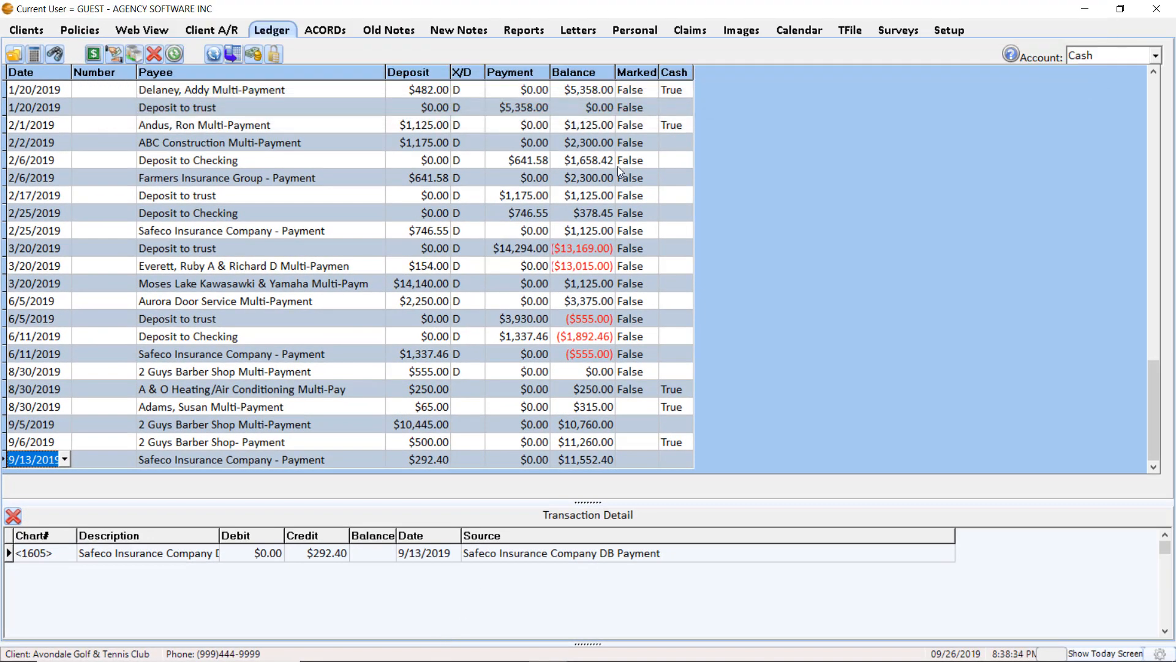
# Switch the ledger to the trust account and select the 9/18/2019 USF&G payment, check number 1087
pyautogui.click(1156, 56)
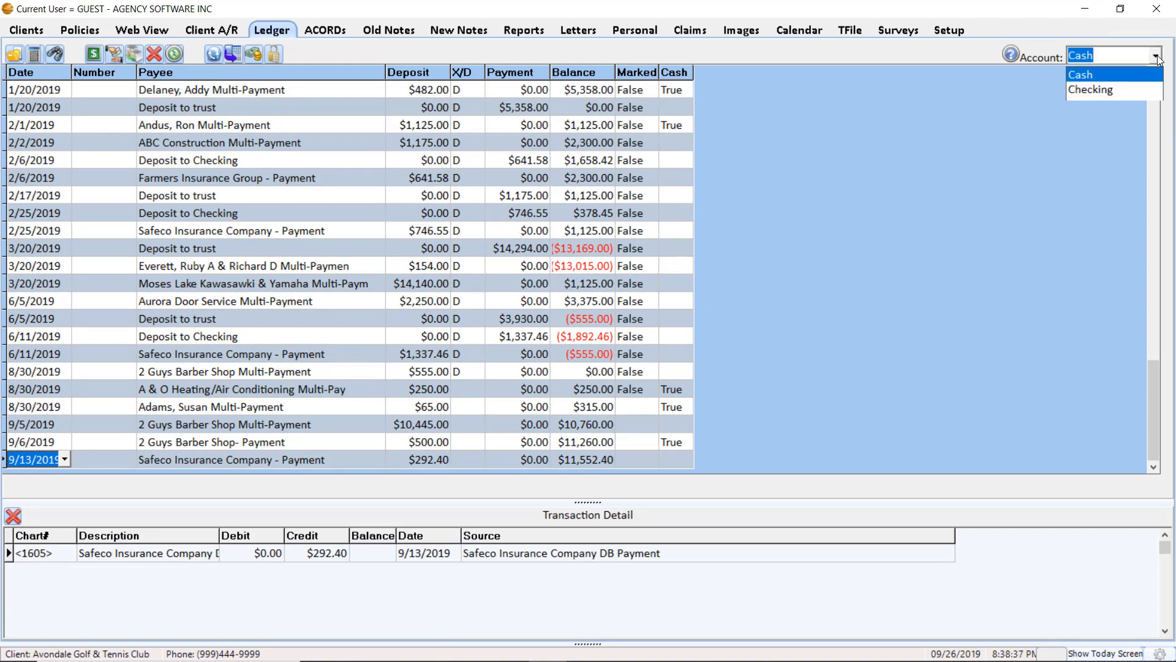
pyautogui.click(1098, 108)
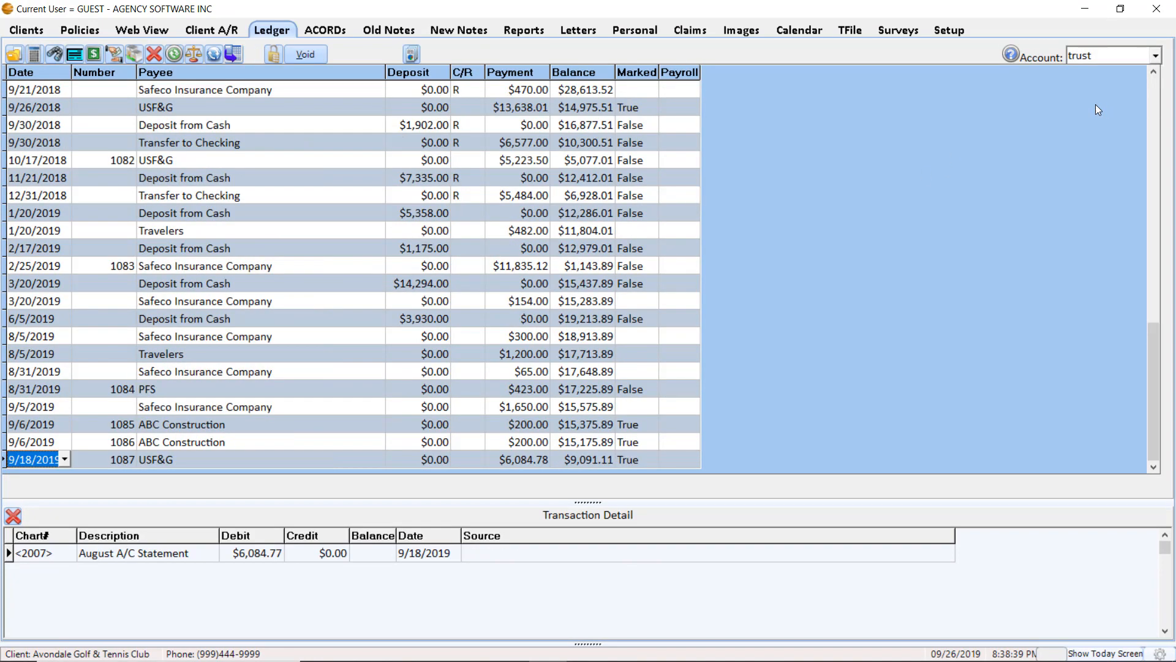
pyautogui.click(168, 462)
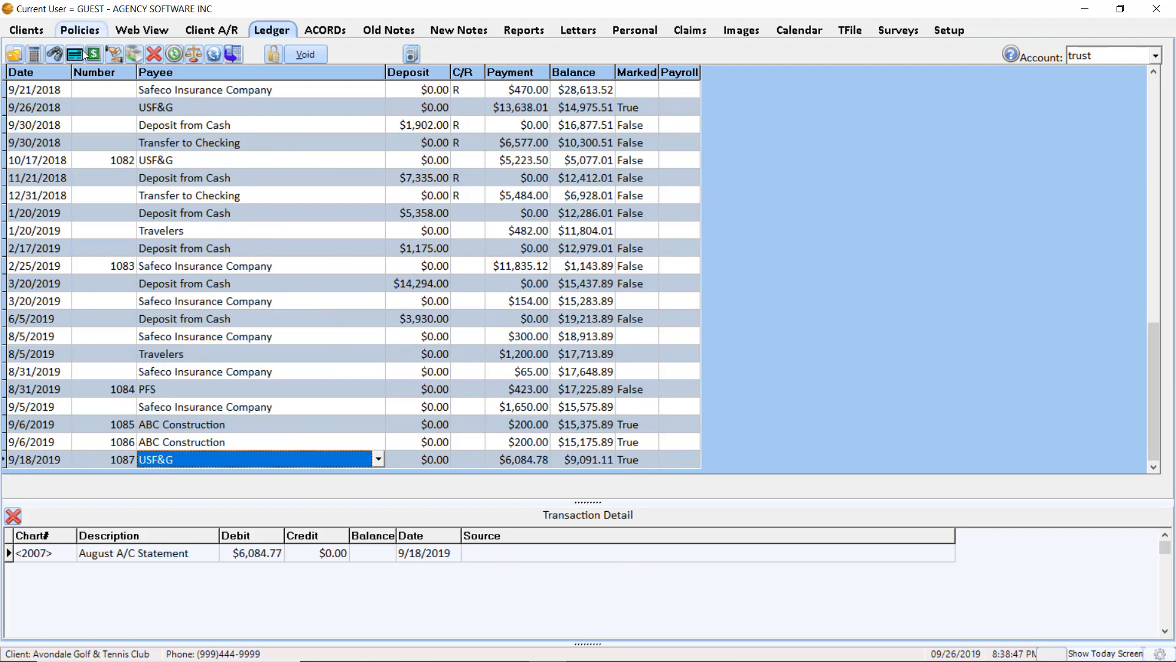
# Preview the Paid Report for the selected USF&G payment at full size, examine the paid items, and close the report
pyautogui.click(413, 56)
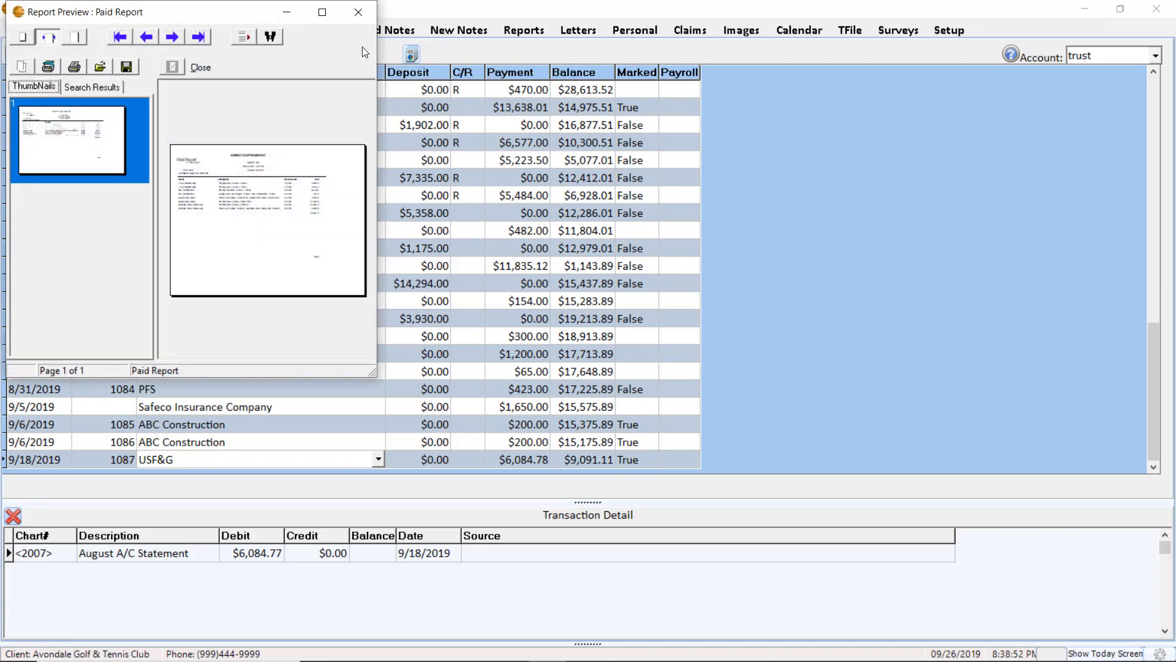
pyautogui.doubleClick(319, 7)
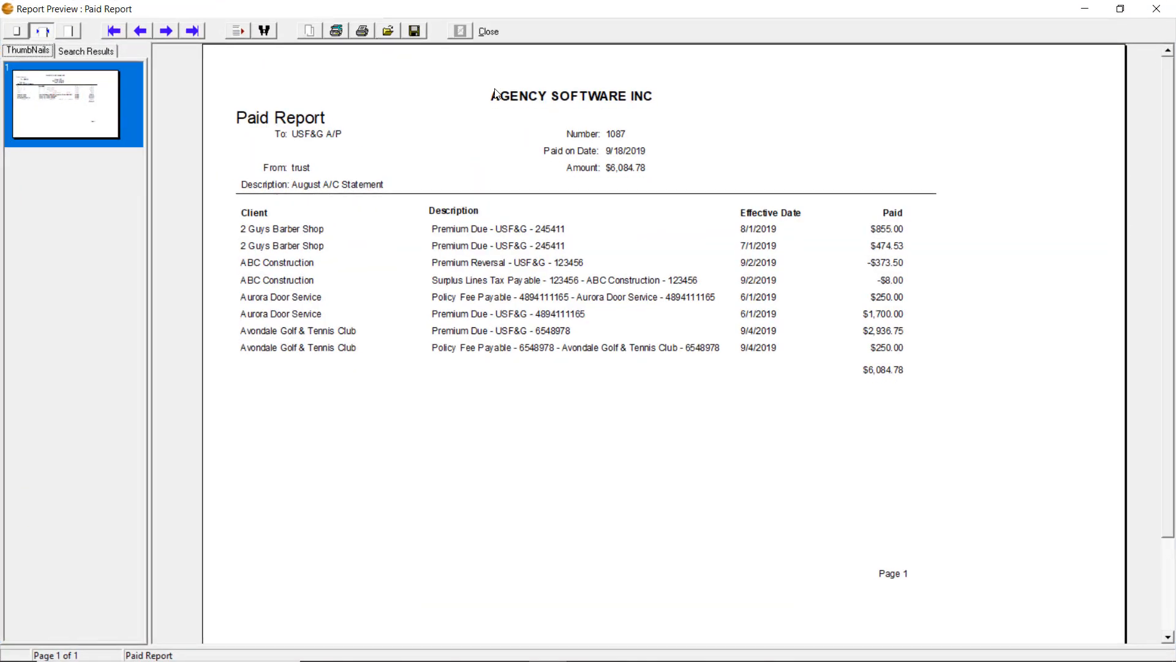
pyautogui.click(1157, 9)
# Generate the accounting report Company Payables for 1/1/2019 to 9/26/2019, in landscape with lines shown and the Courier New font
pyautogui.click(501, 29)
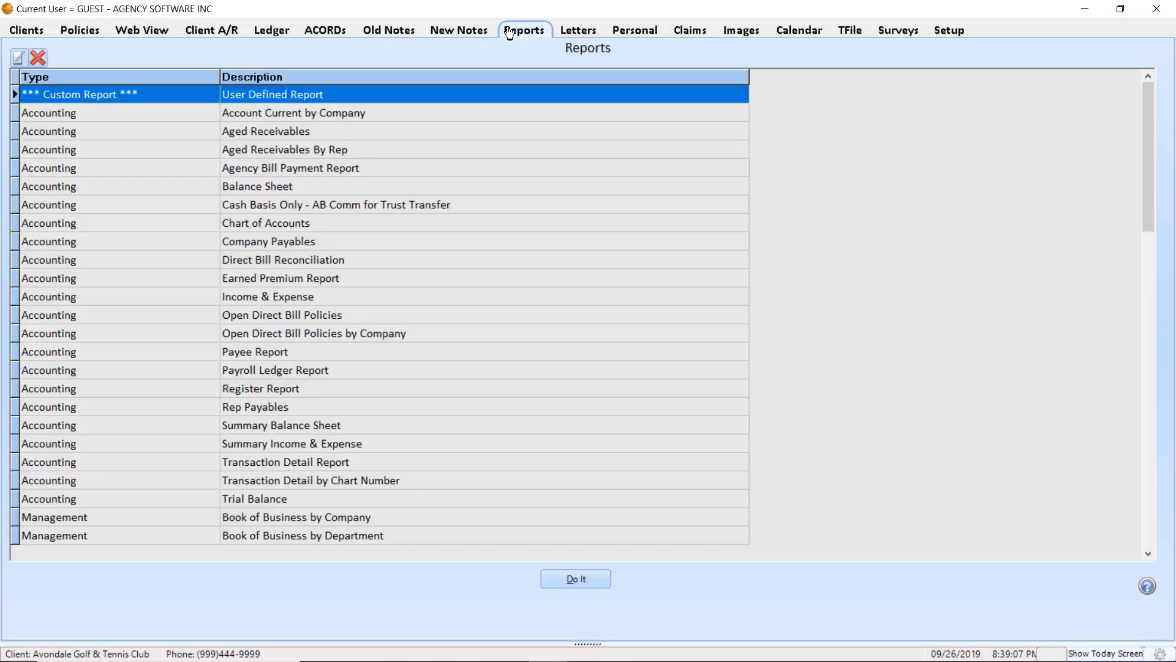
pyautogui.doubleClick(270, 241)
pyautogui.click(478, 435)
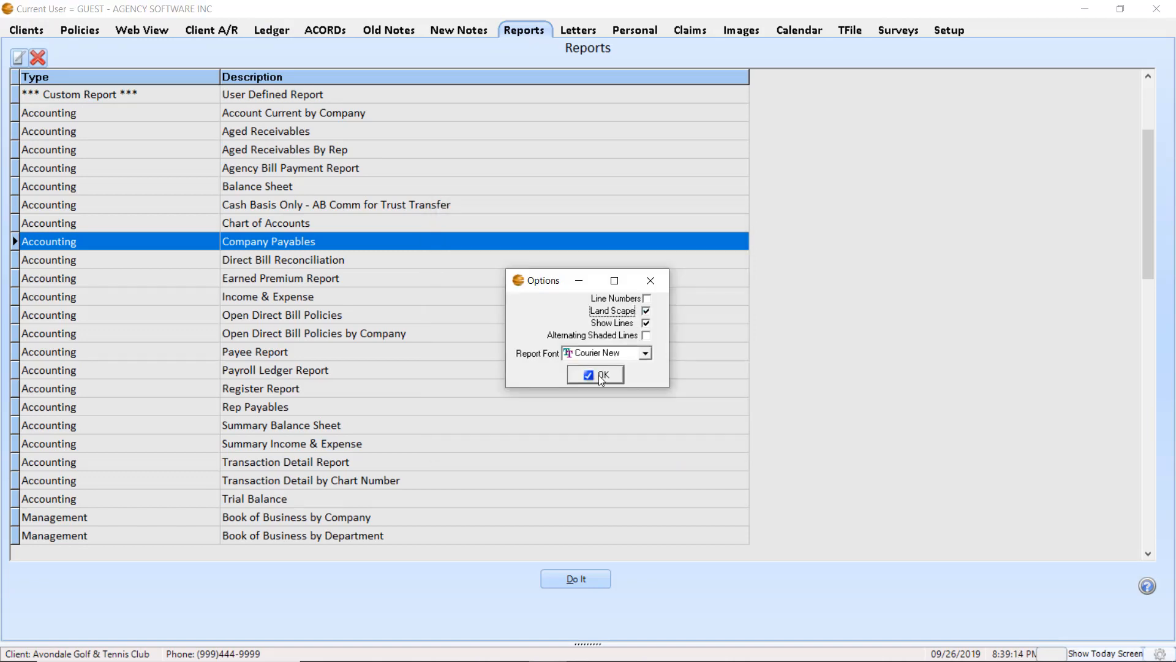
pyautogui.click(598, 376)
pyautogui.click(606, 375)
pyautogui.click(657, 297)
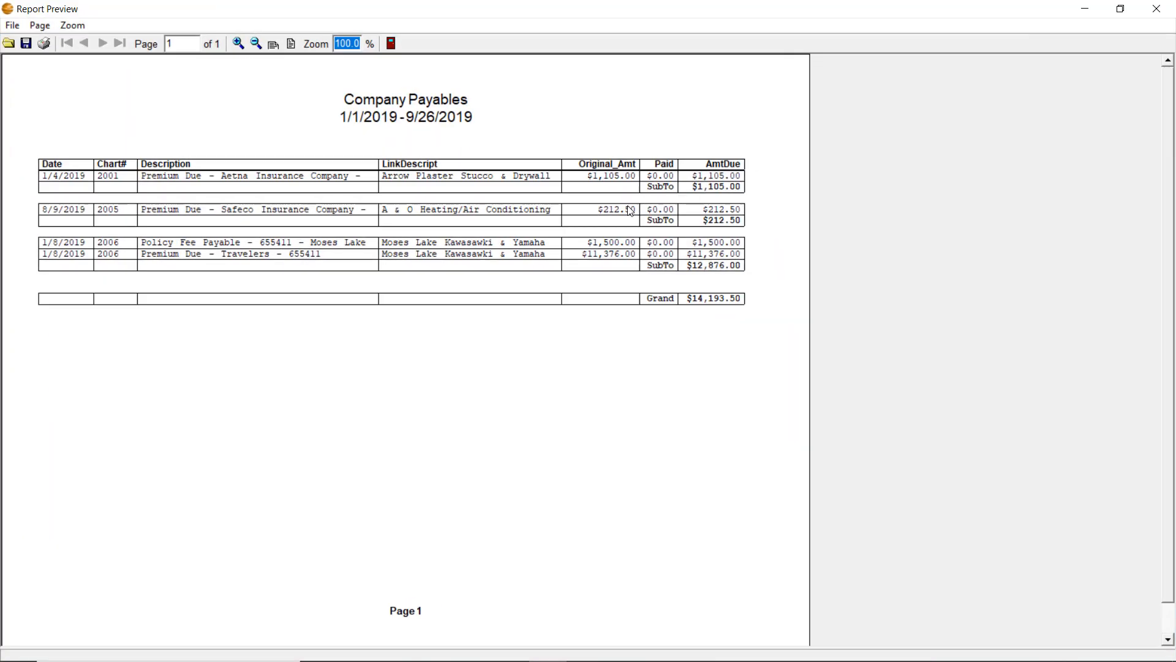